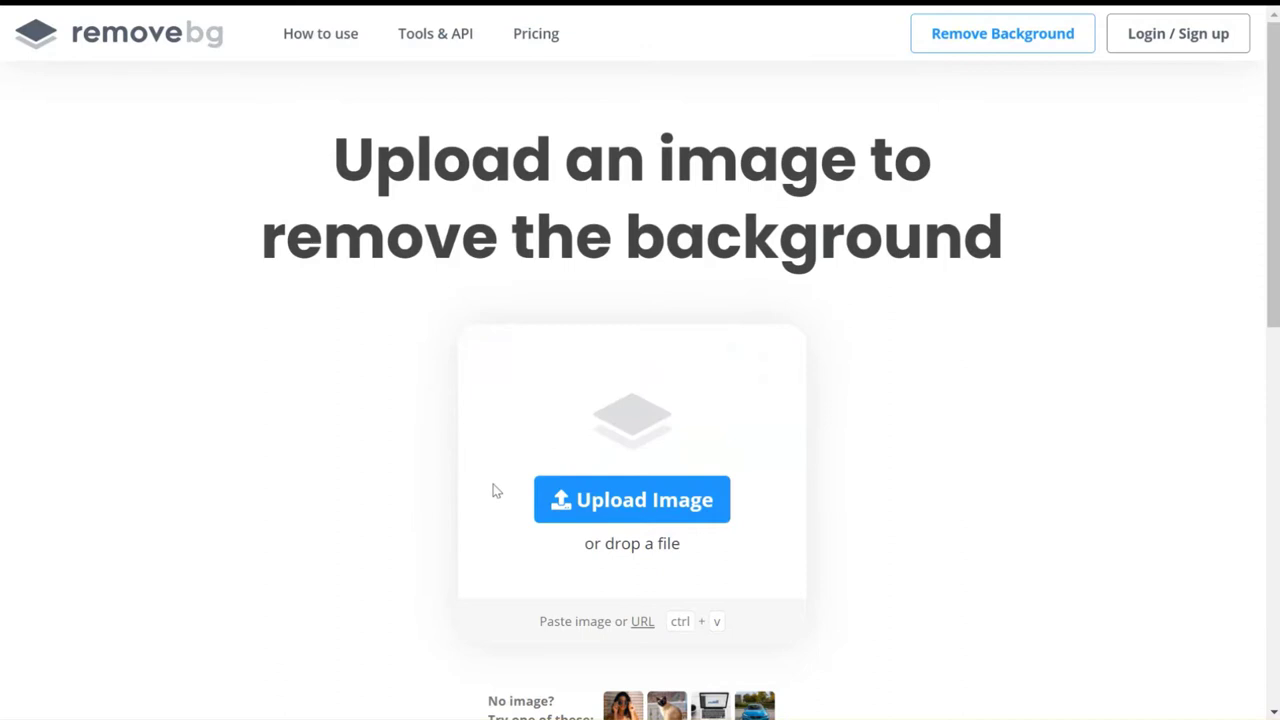
# Upload the Not Vacation selfie to remove.bg and download the background-free PNG
pyautogui.click(638, 507)
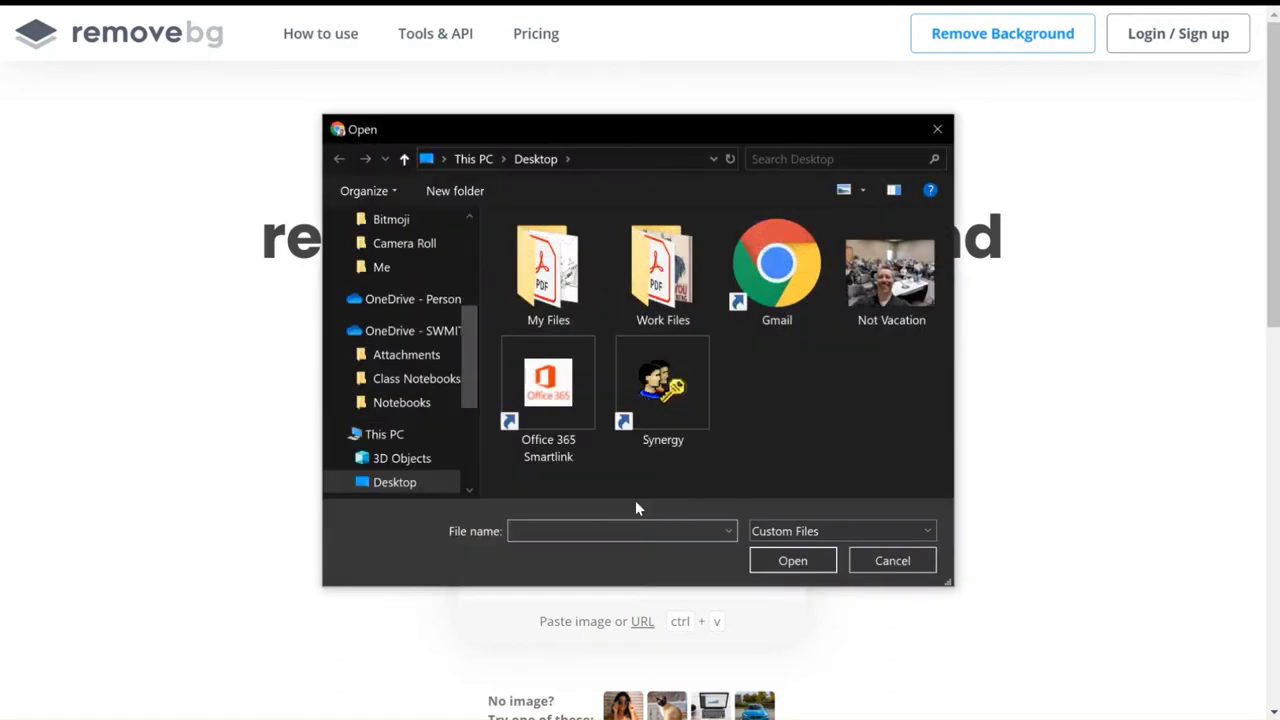
pyautogui.doubleClick(897, 280)
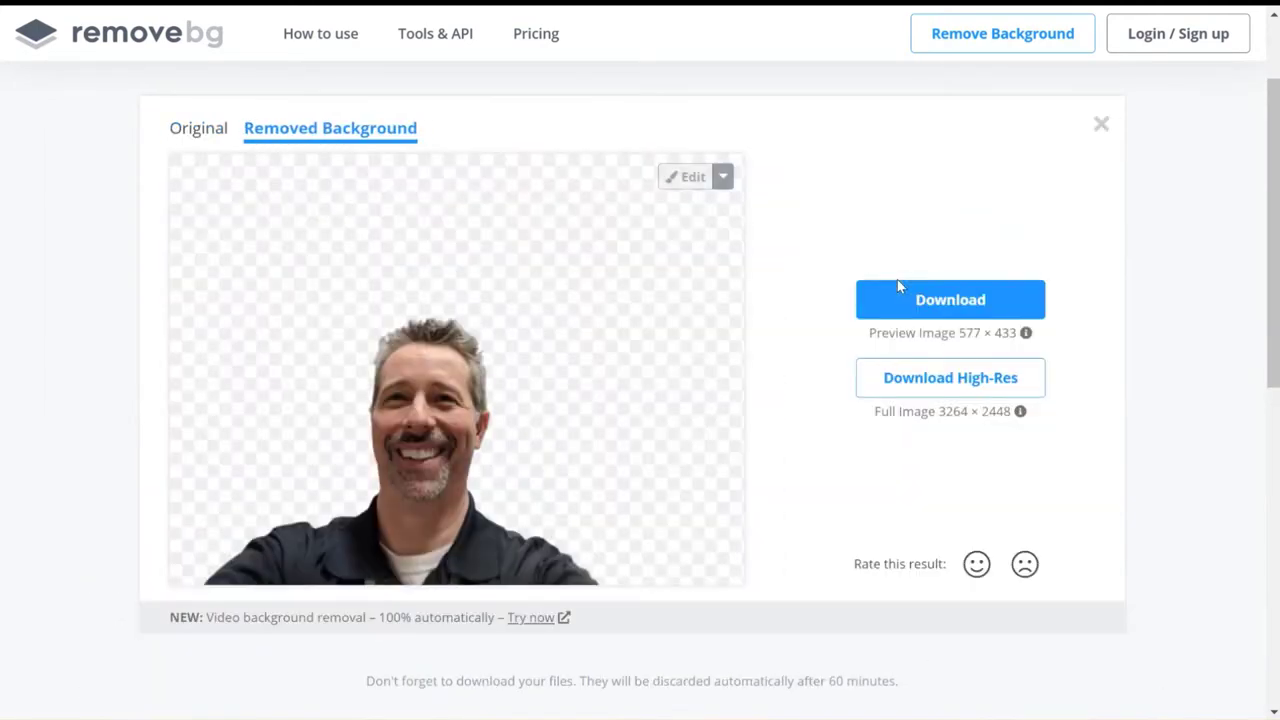
pyautogui.click(966, 303)
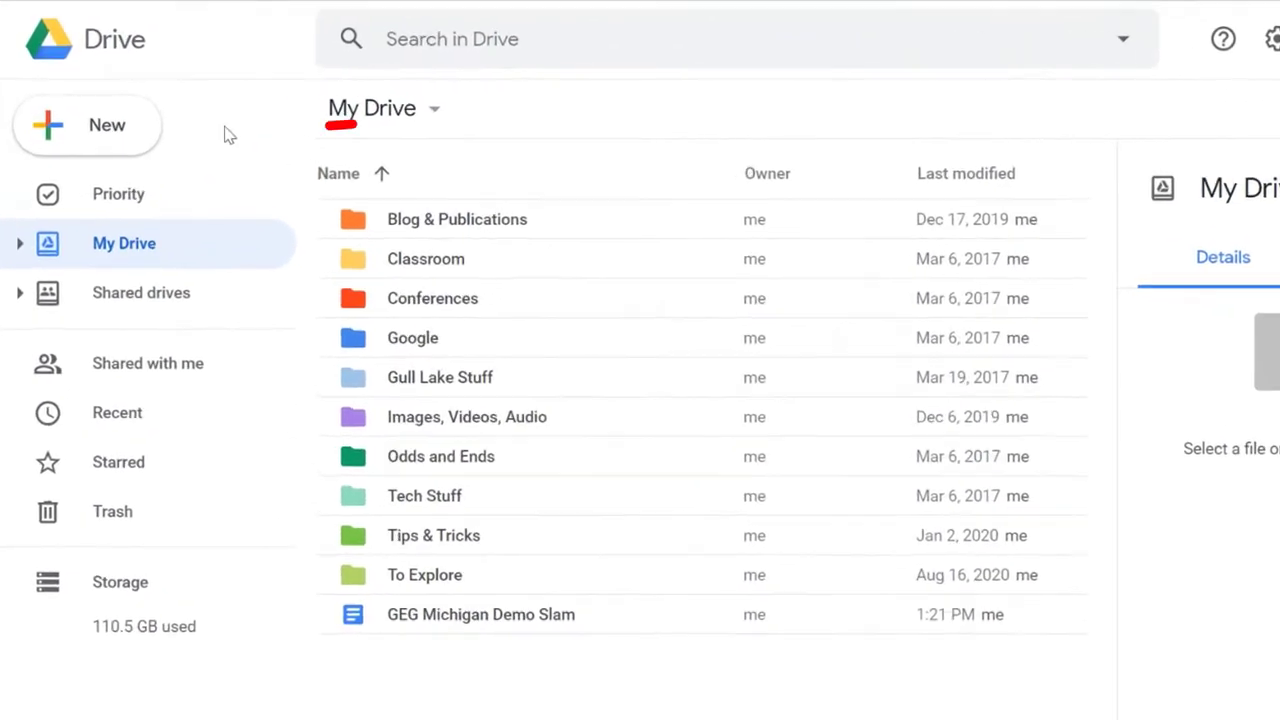
# Create a new blank Google Drawings file from Drive's New menu
pyautogui.click(103, 139)
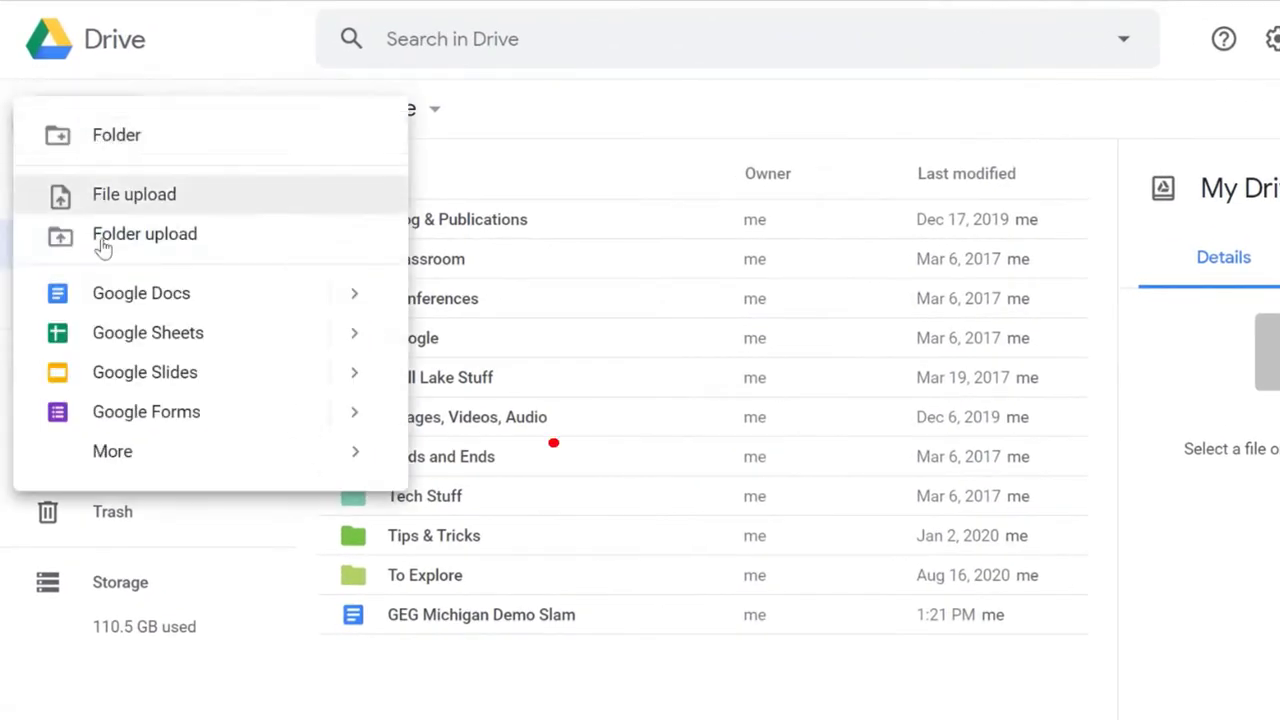
pyautogui.moveTo(112, 451)
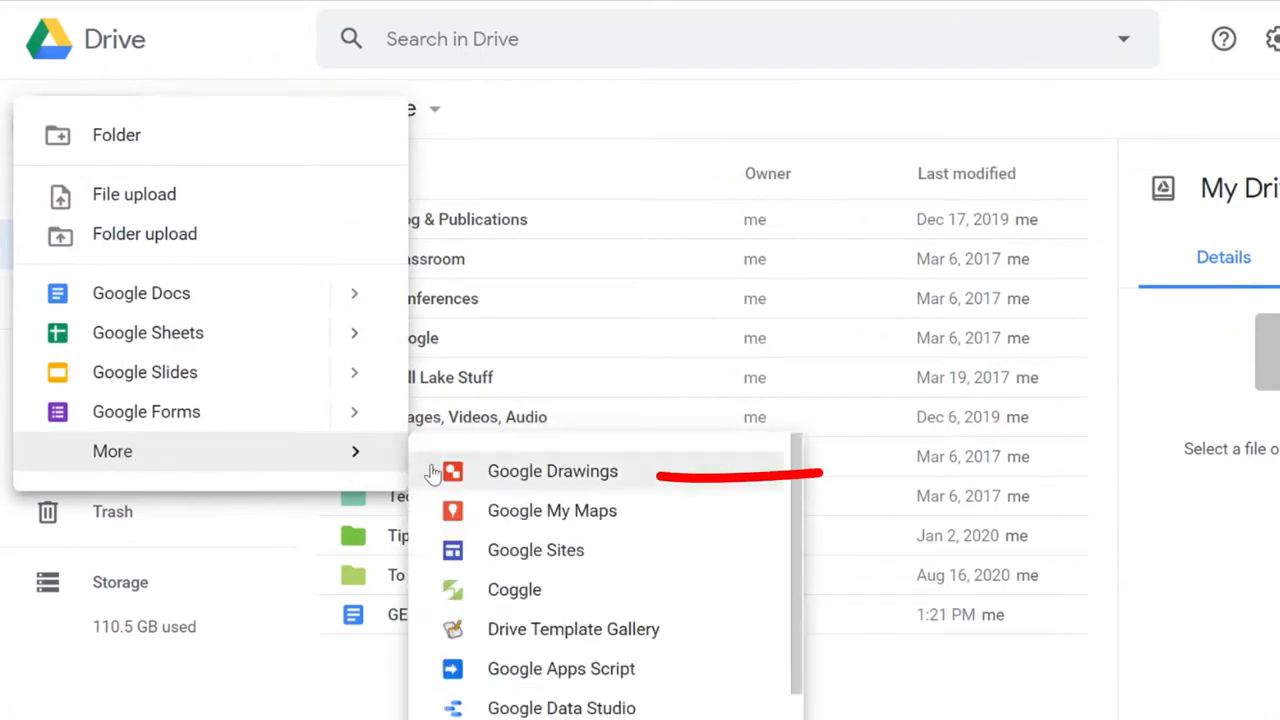
pyautogui.click(505, 477)
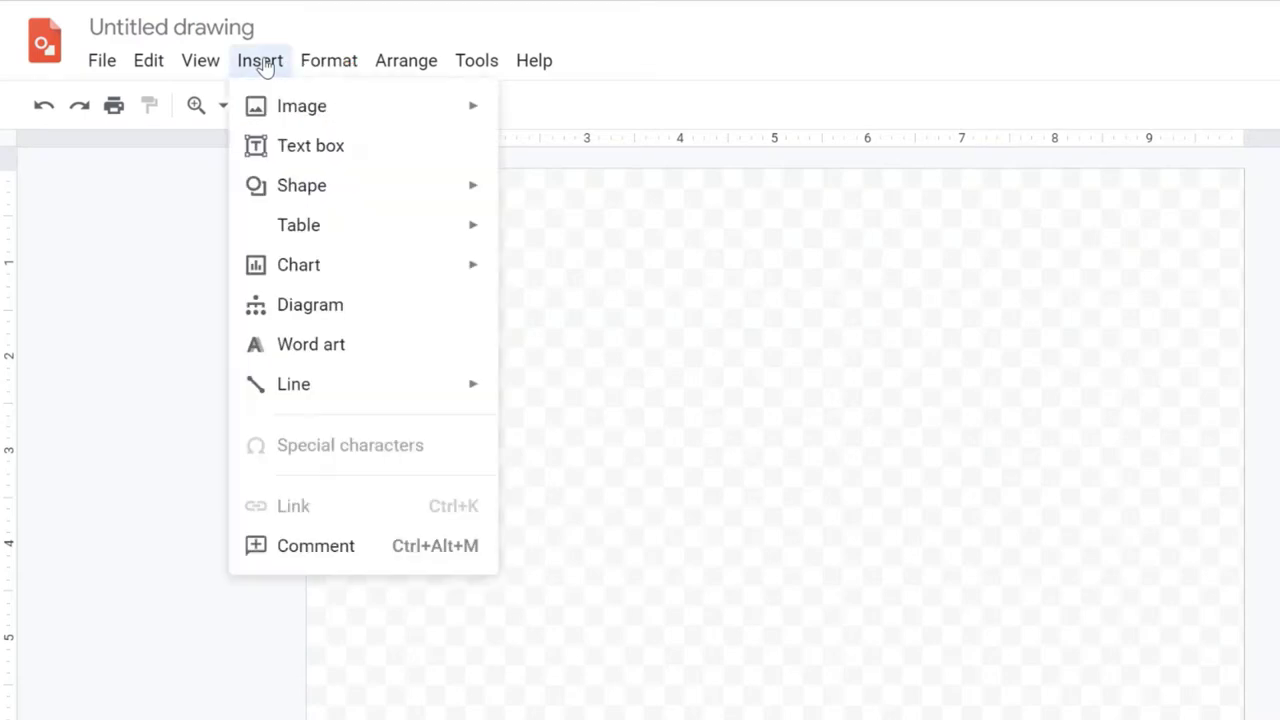
pyautogui.moveTo(301, 106)
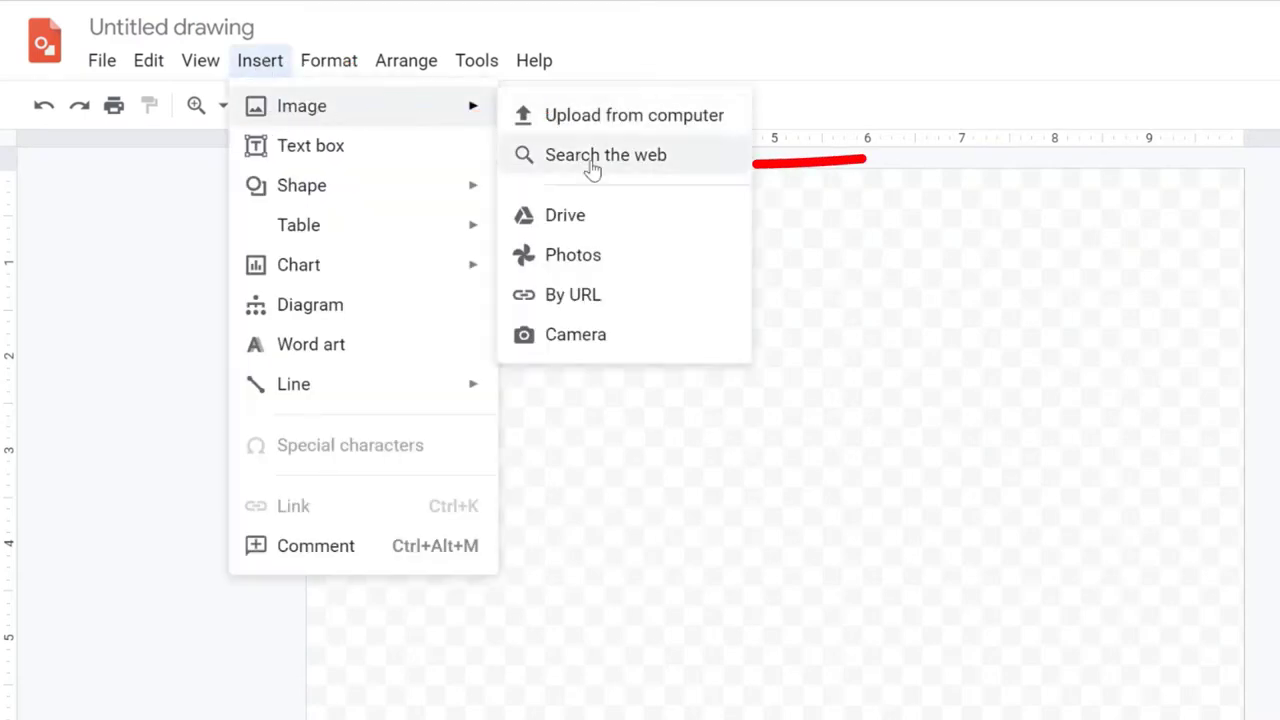
# Insert the first web search result for 'Italian Mountains' into the drawing
pyautogui.click(595, 160)
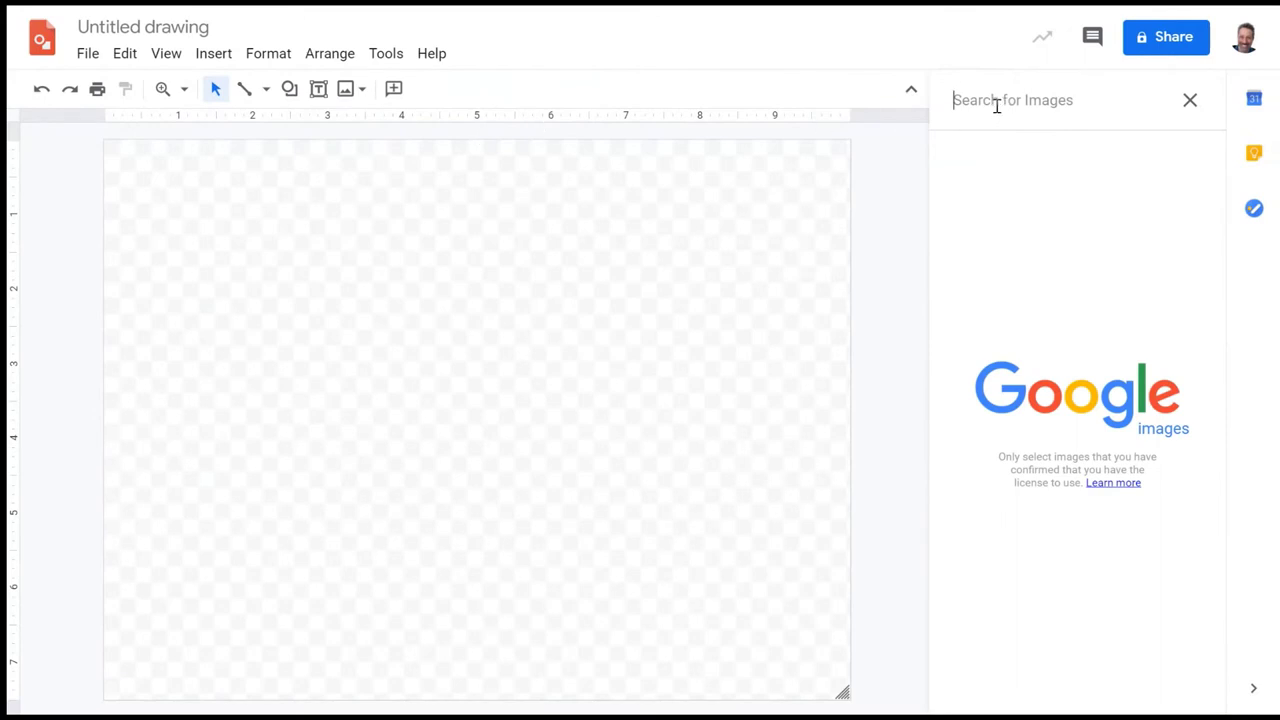
pyautogui.write('Italian')
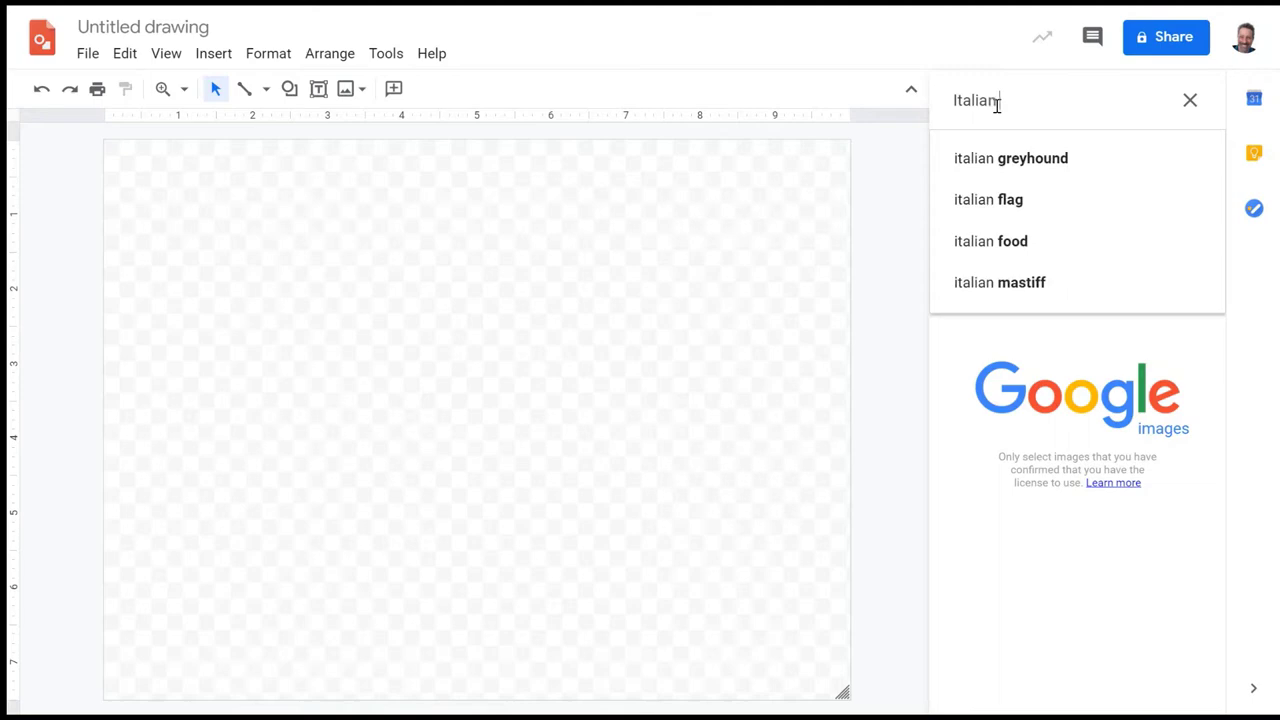
pyautogui.write('s')
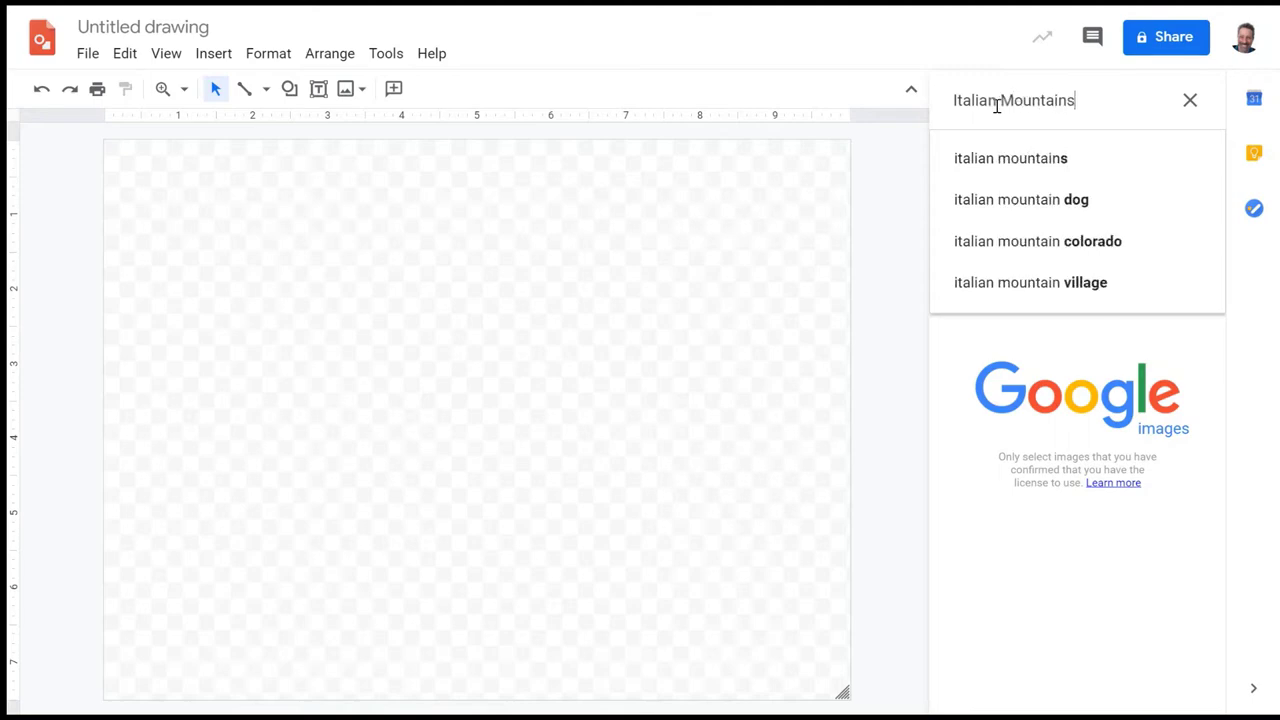
pyautogui.press('Return')
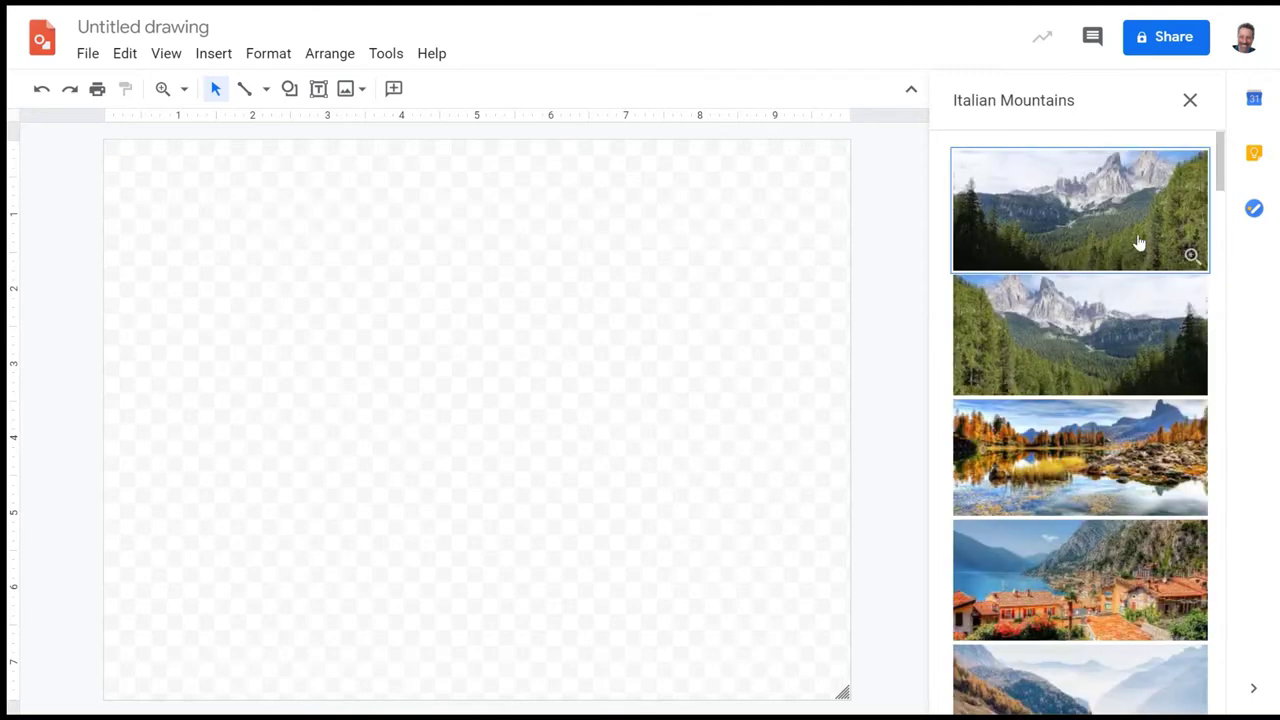
pyautogui.scroll(-3, 1103, 526)
pyautogui.scroll(3, 1103, 526)
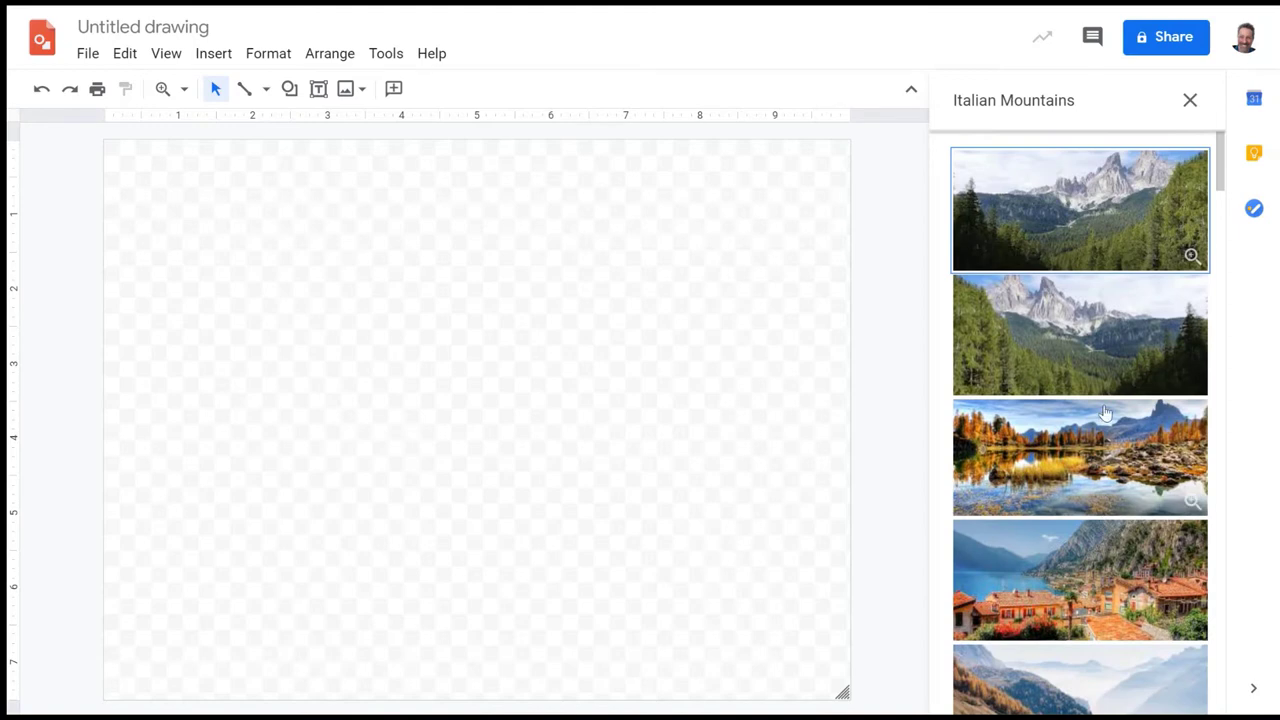
pyautogui.click(1101, 229)
pyautogui.click(1174, 700)
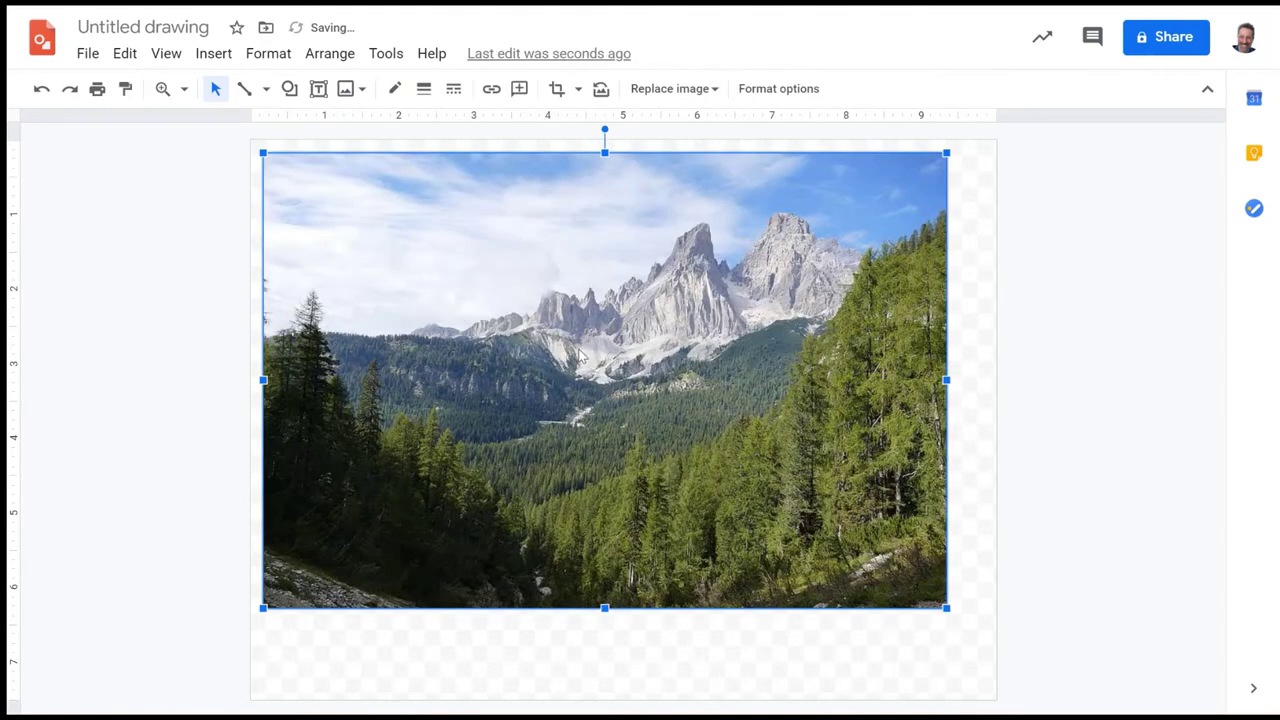
# Move the landscape to the page's top-left and shrink the page to fit it
pyautogui.moveTo(578, 355); pyautogui.dragTo(566, 343)
pyautogui.click(781, 676)
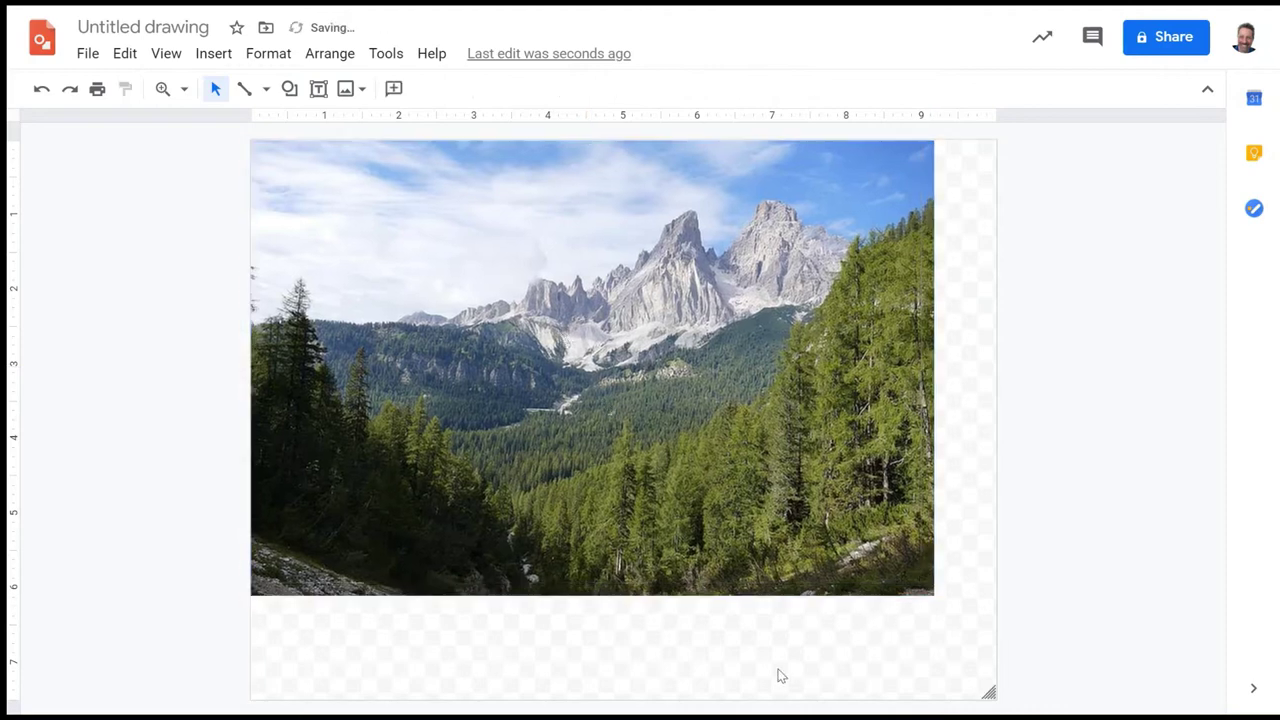
pyautogui.moveTo(987, 692); pyautogui.dragTo(933, 596)
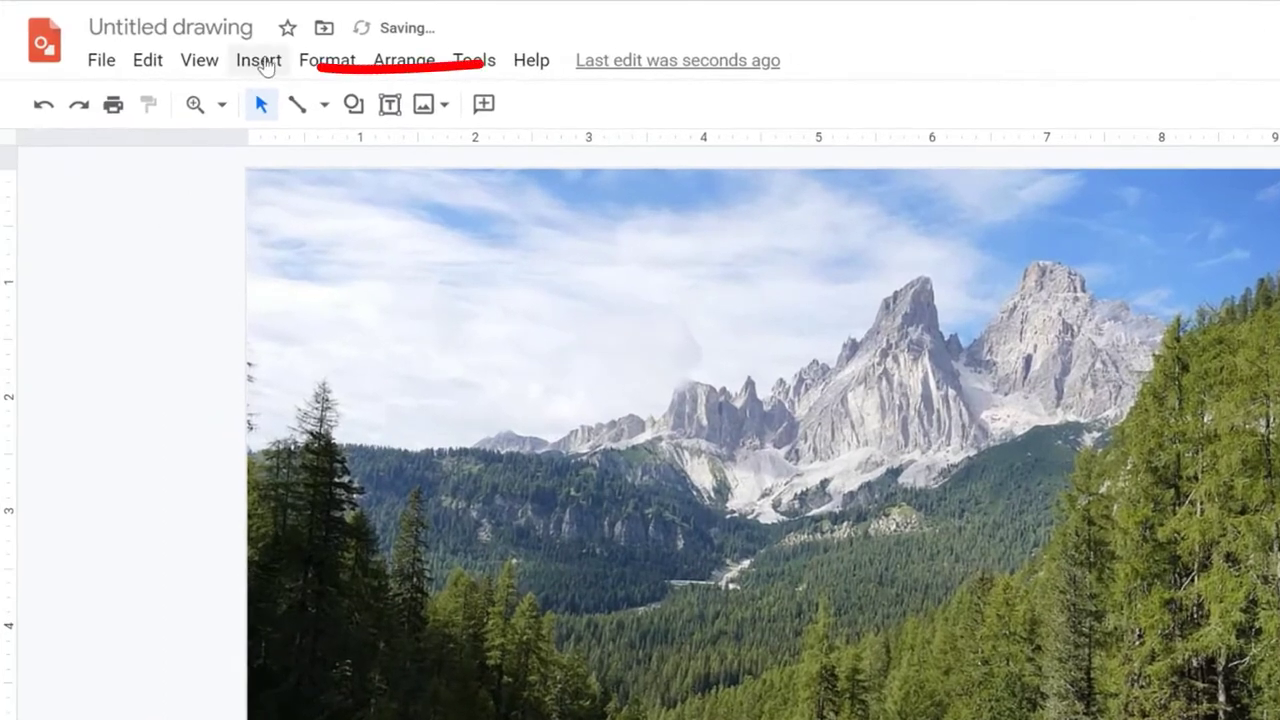
# Upload the removebg selfie, place it bottom-left over the landscape, and enlarge it
pyautogui.click(262, 62)
pyautogui.moveTo(300, 106)
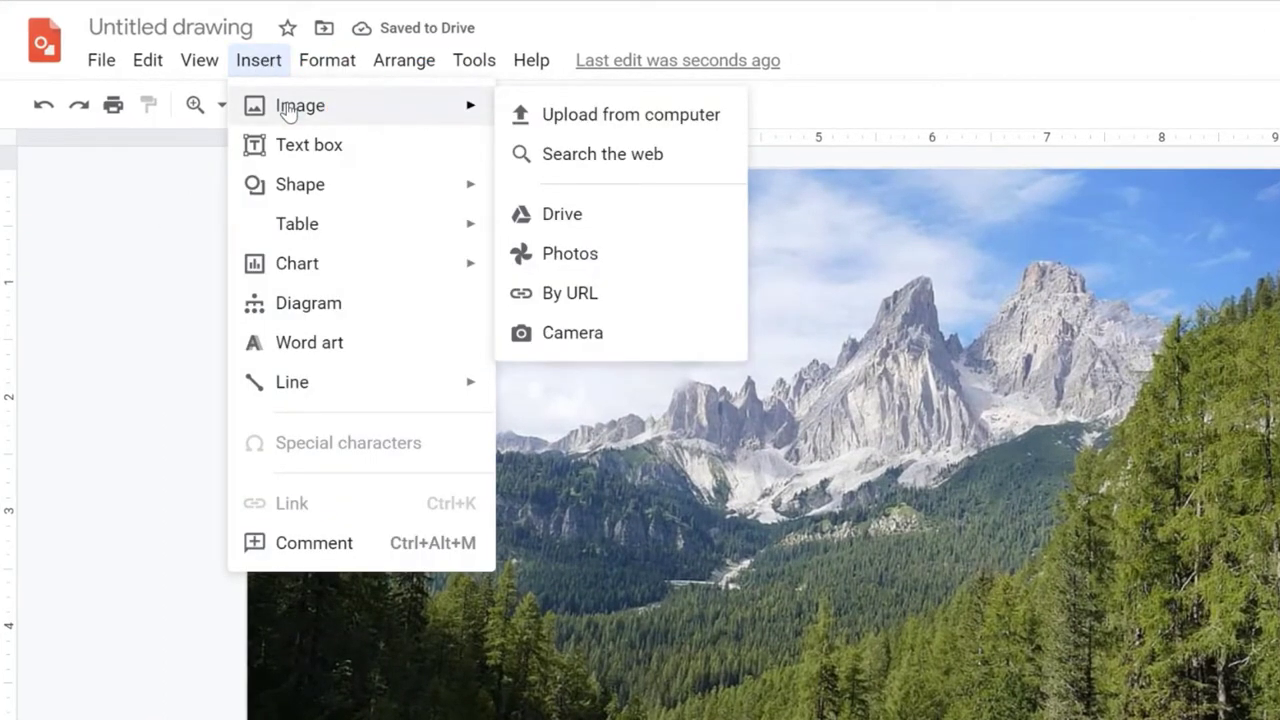
pyautogui.click(520, 114)
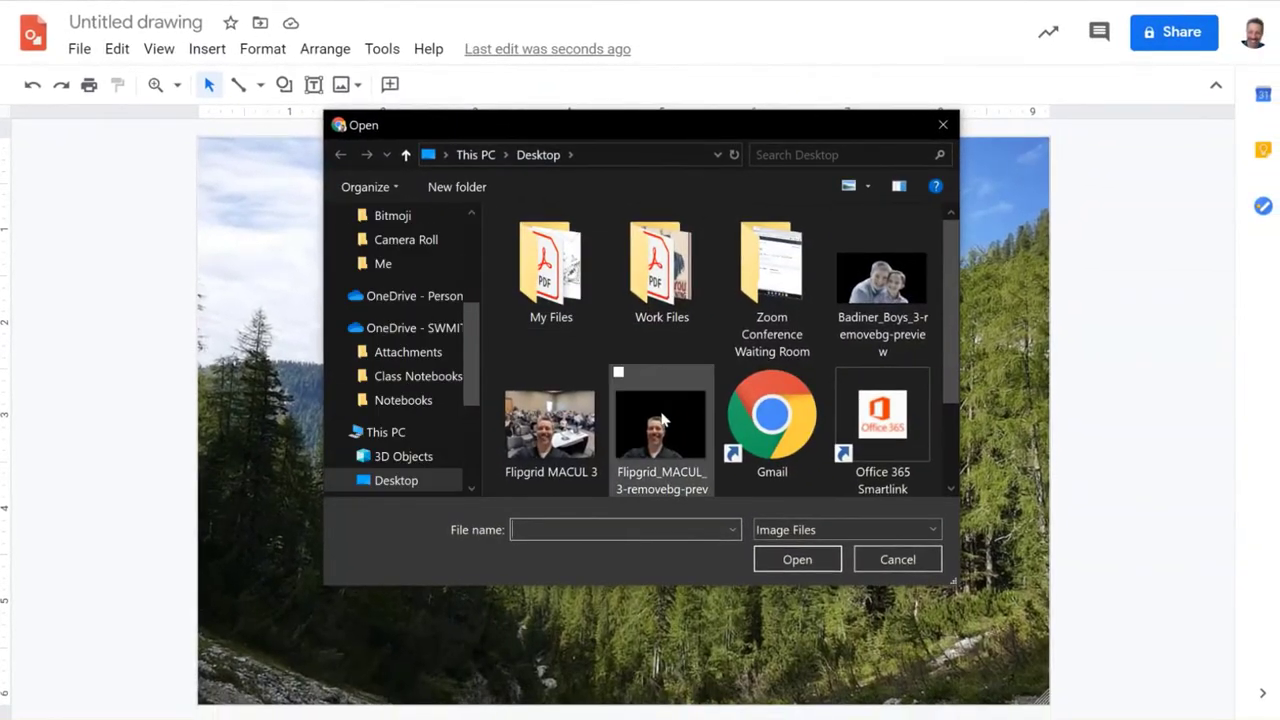
pyautogui.doubleClick(660, 415)
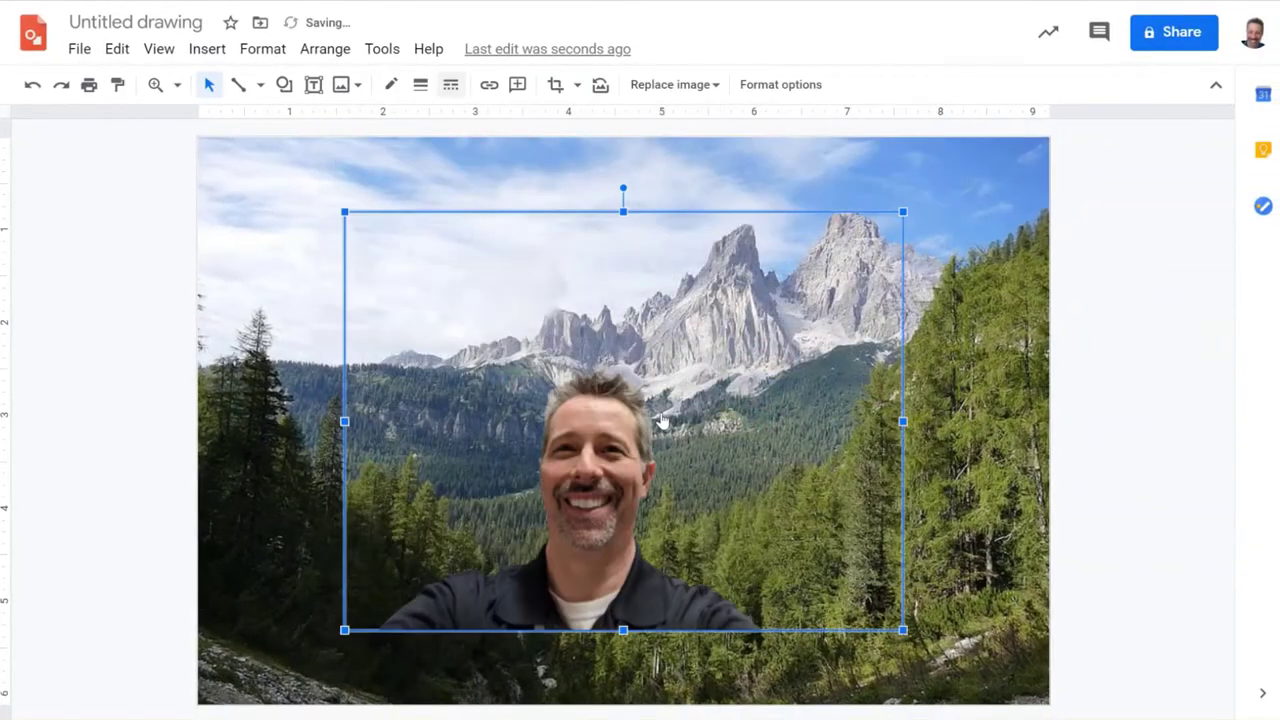
pyautogui.moveTo(608, 457)
pyautogui.mouseDown()
pyautogui.moveTo(541, 533)
pyautogui.moveTo(465, 535)
pyautogui.mouseUp()
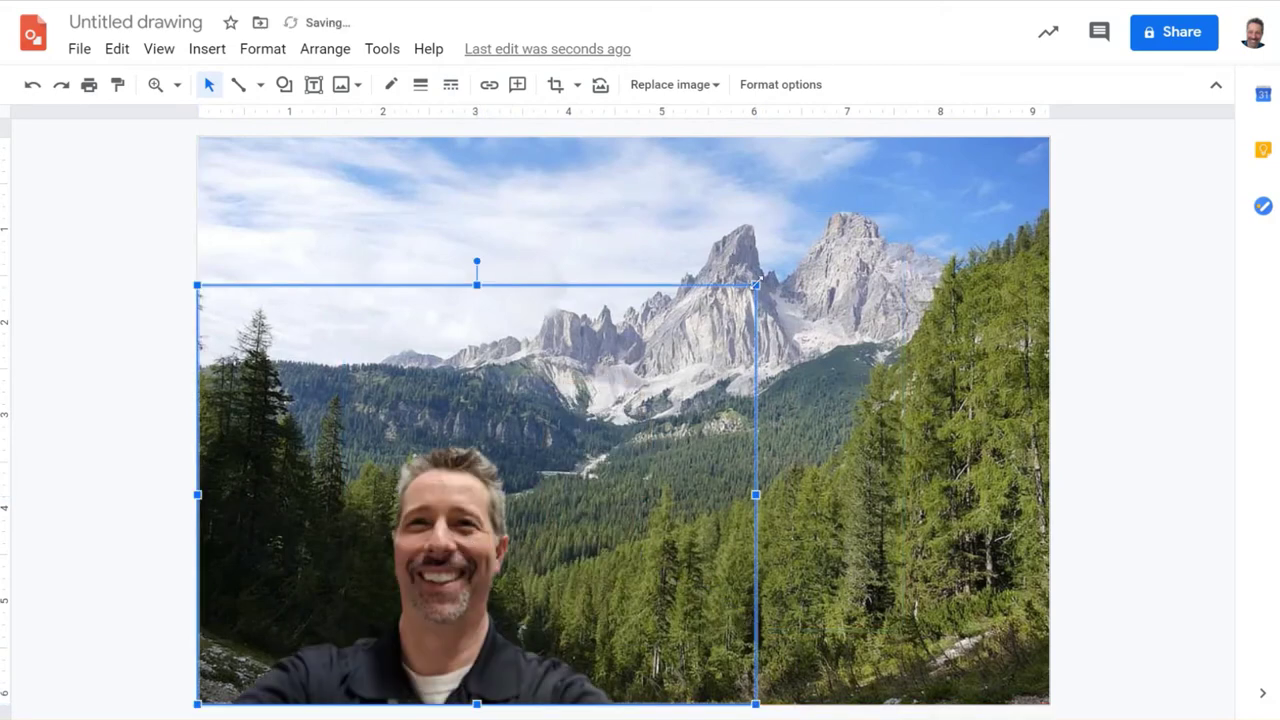
pyautogui.moveTo(756, 284)
pyautogui.mouseDown()
pyautogui.moveTo(810, 214)
pyautogui.moveTo(953, 136)
pyautogui.mouseUp()
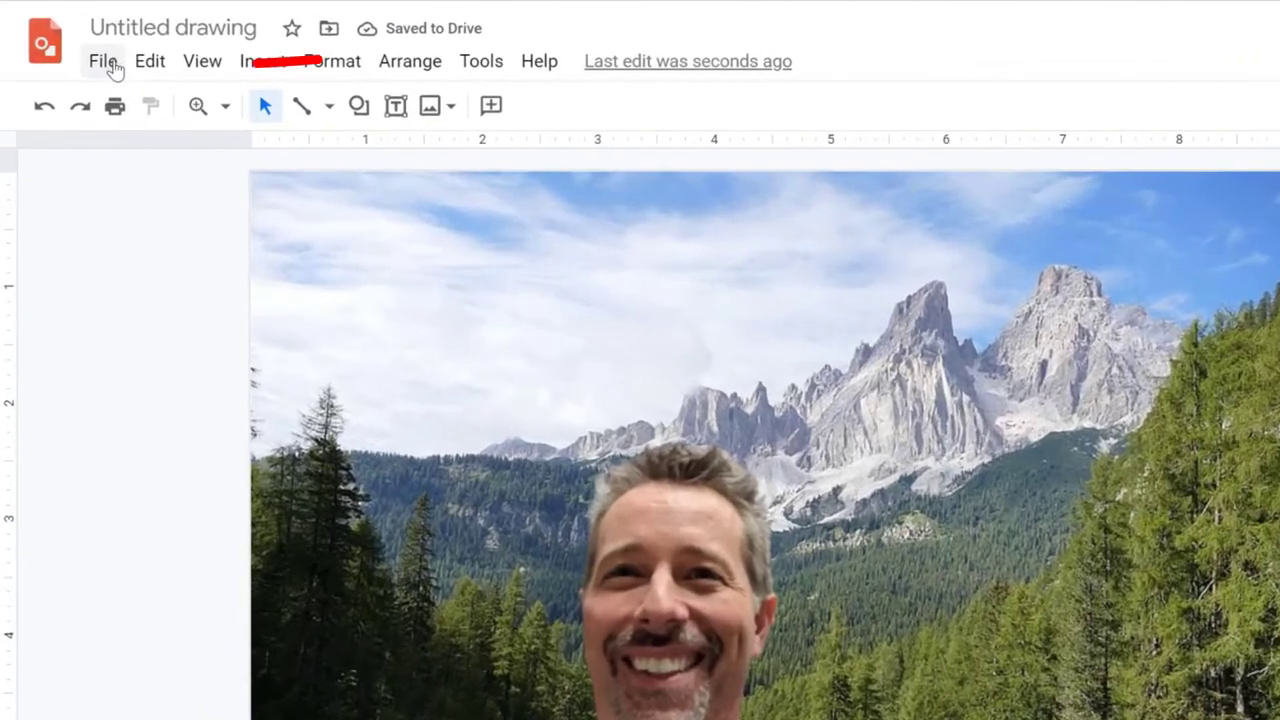
# Download the composite drawing as a PNG image
pyautogui.click(80, 49)
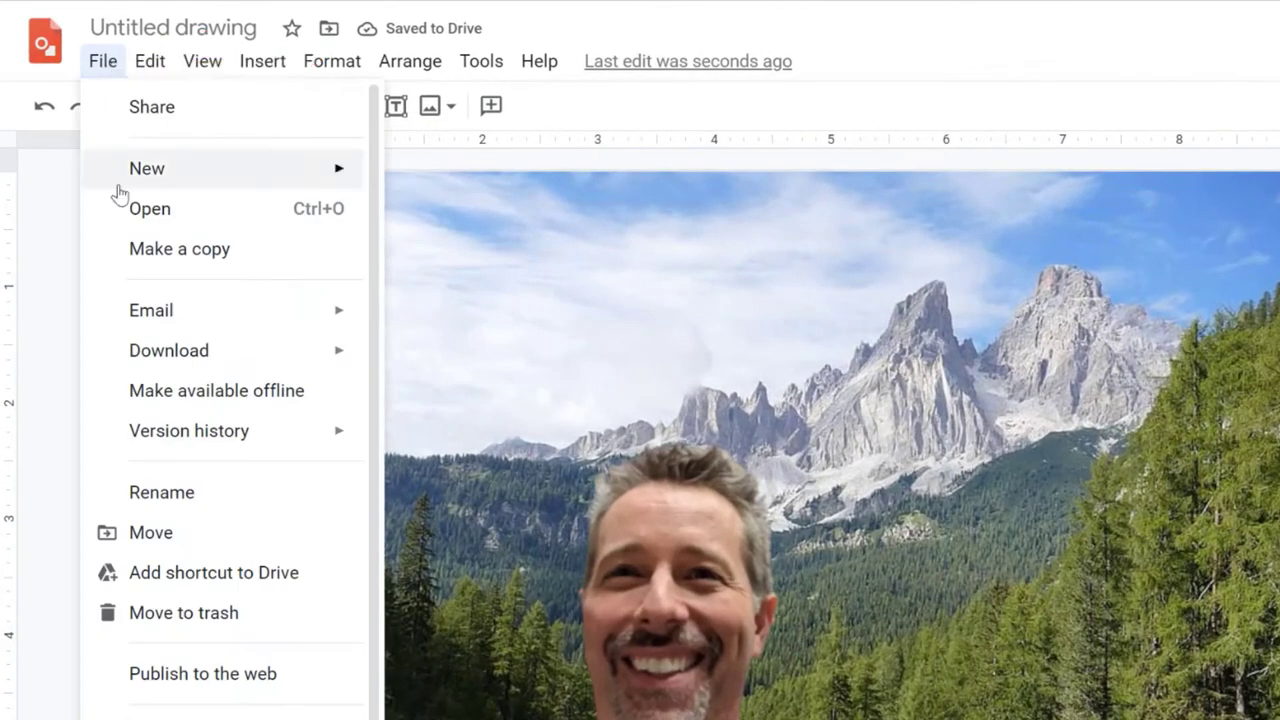
pyautogui.moveTo(166, 346)
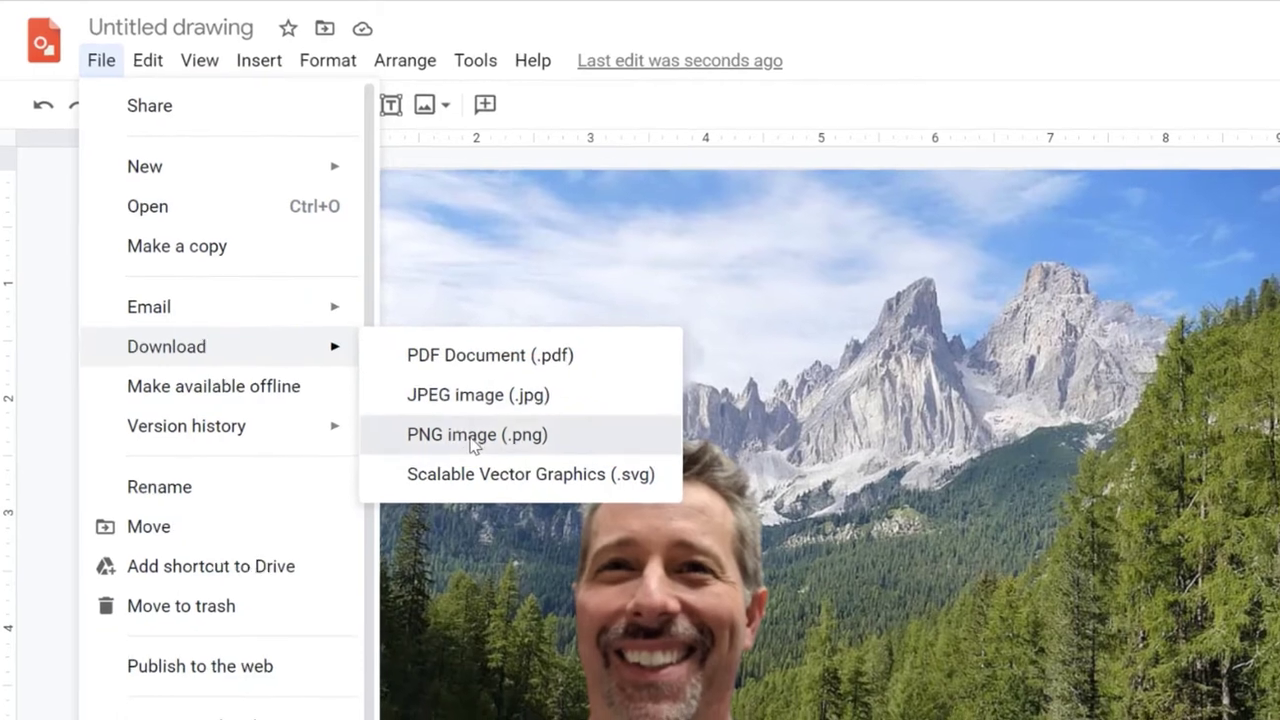
pyautogui.click(478, 445)
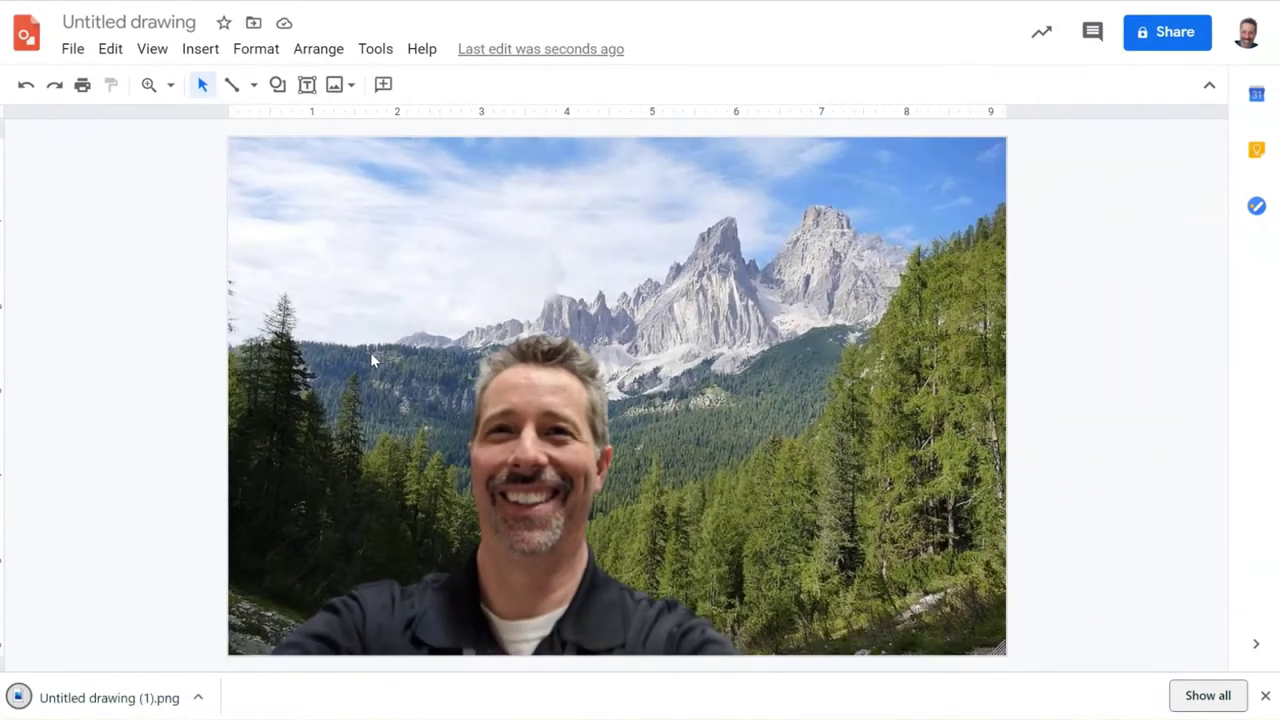